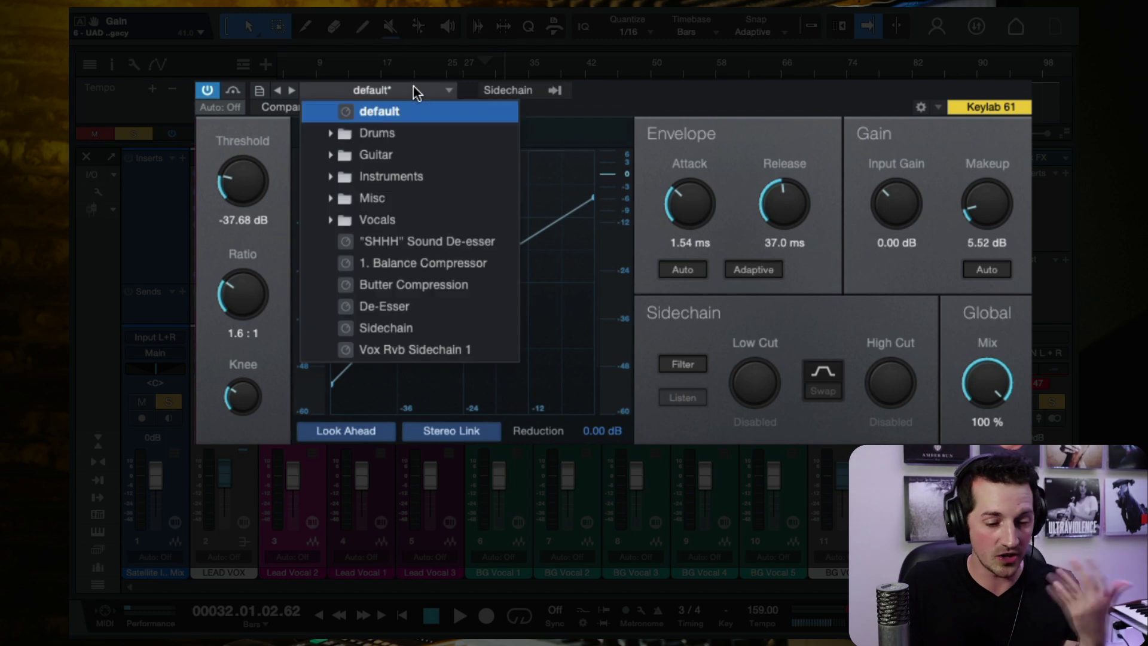
Load the Male Vox Pop vocal preset in the Compressor and audition the lead vocal through it
left_click(336, 220)
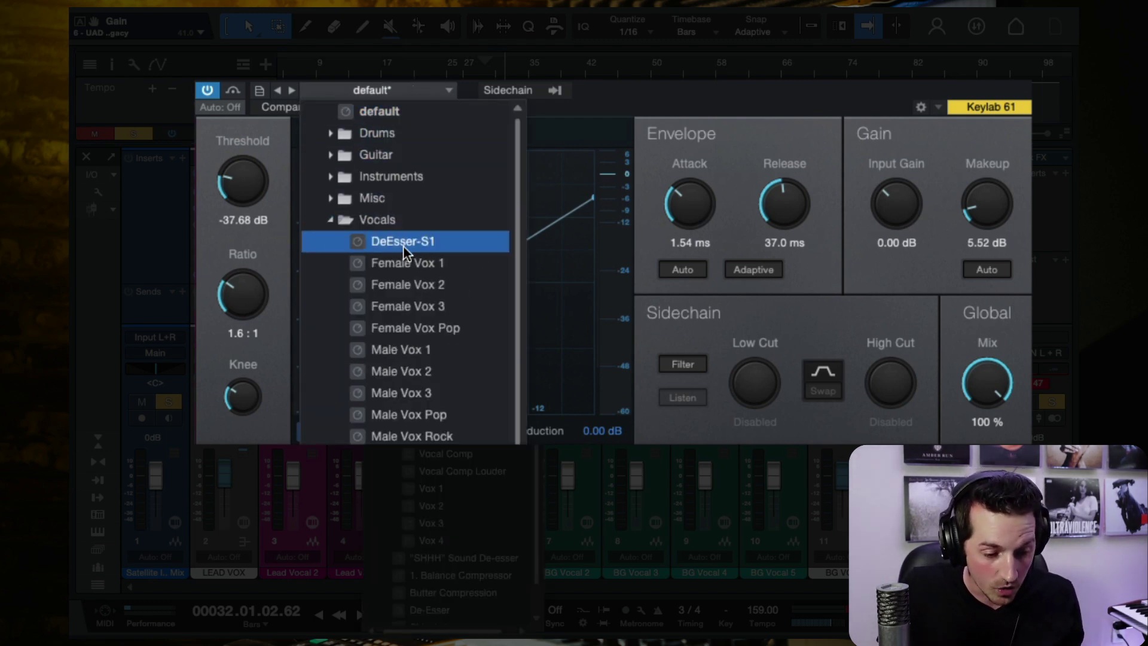
left_click(432, 416)
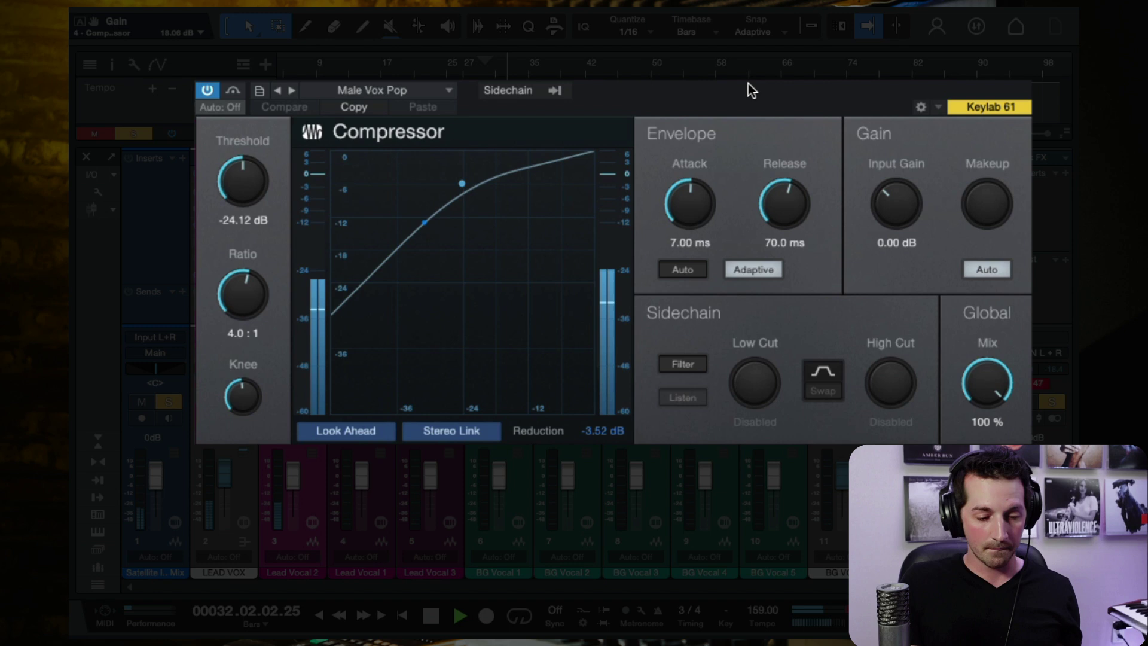
left_click(717, 67)
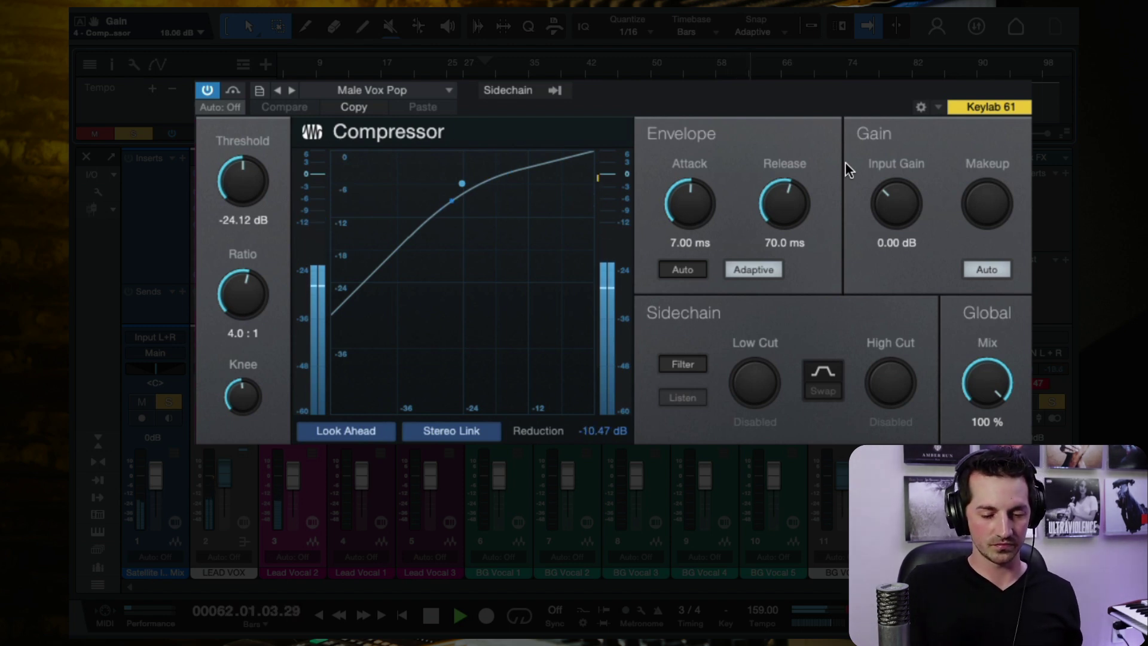
key("space")
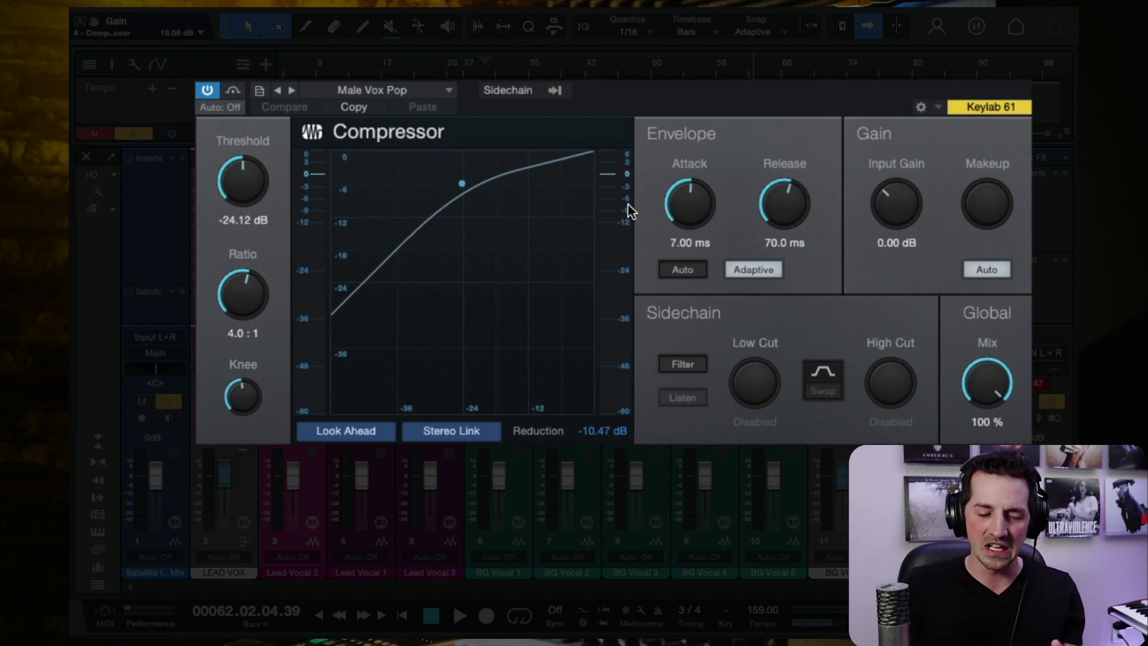
key("space")
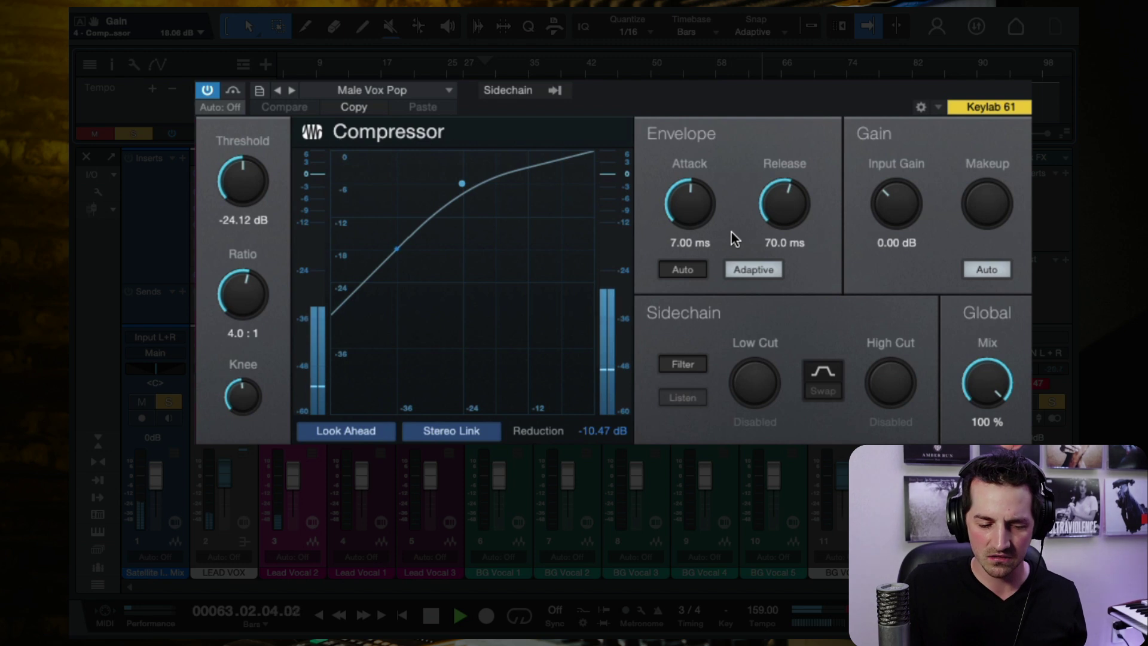
key("space")
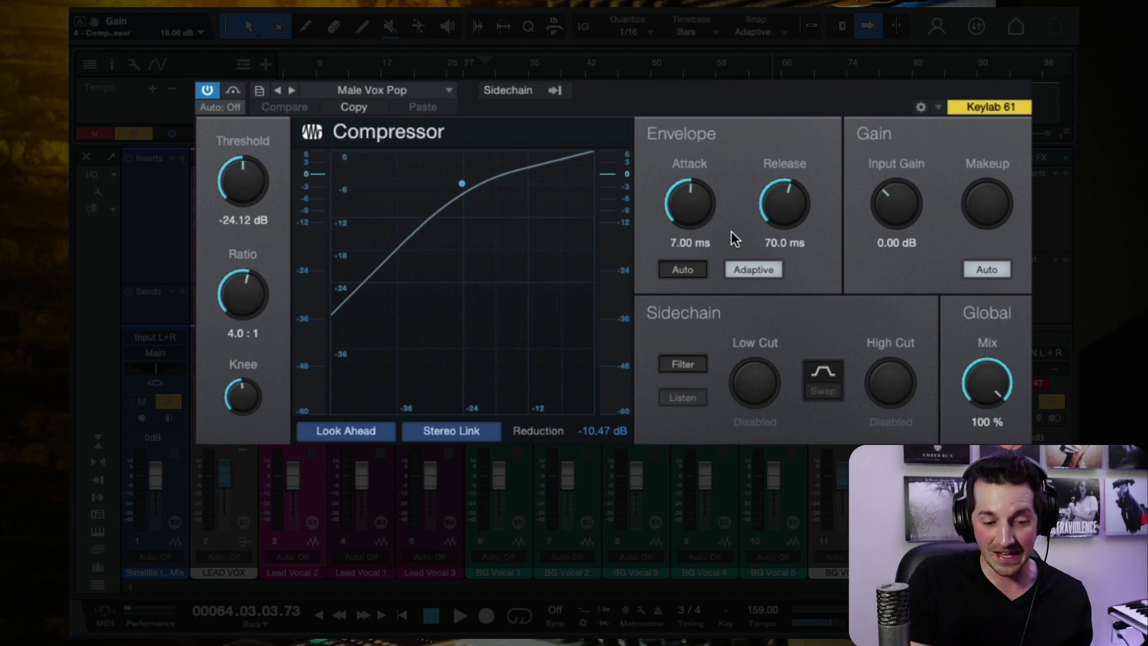
key("space")
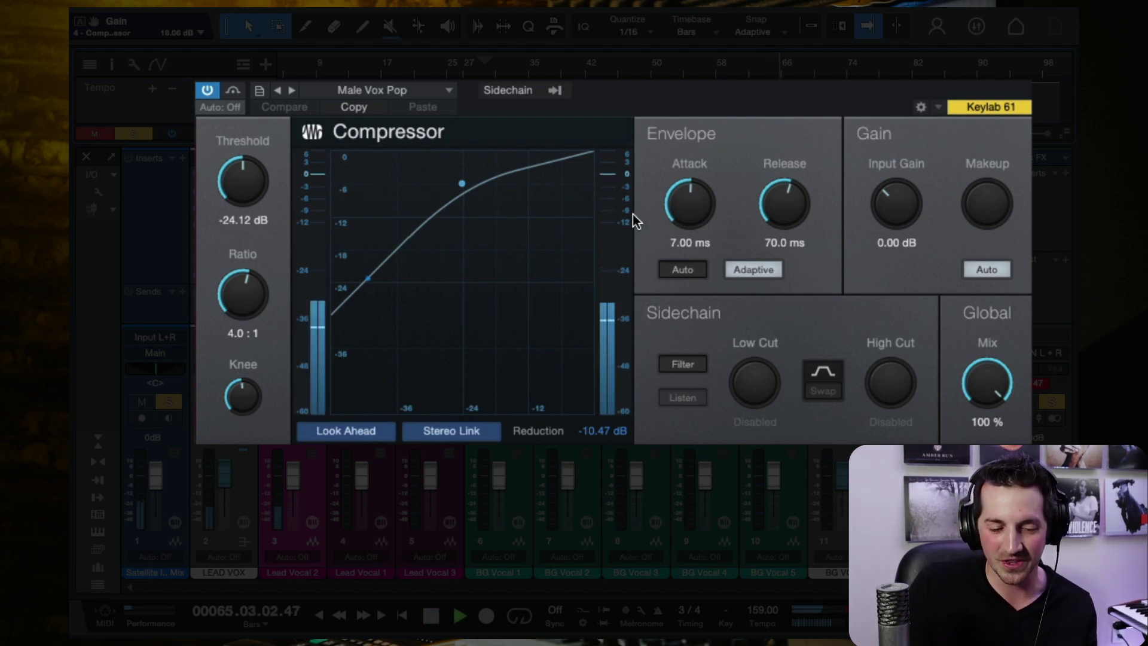
Audition the lead vocal through the Vox 1 and Rap Vocal compressor presets, stopping playback at the end
left_click(410, 92)
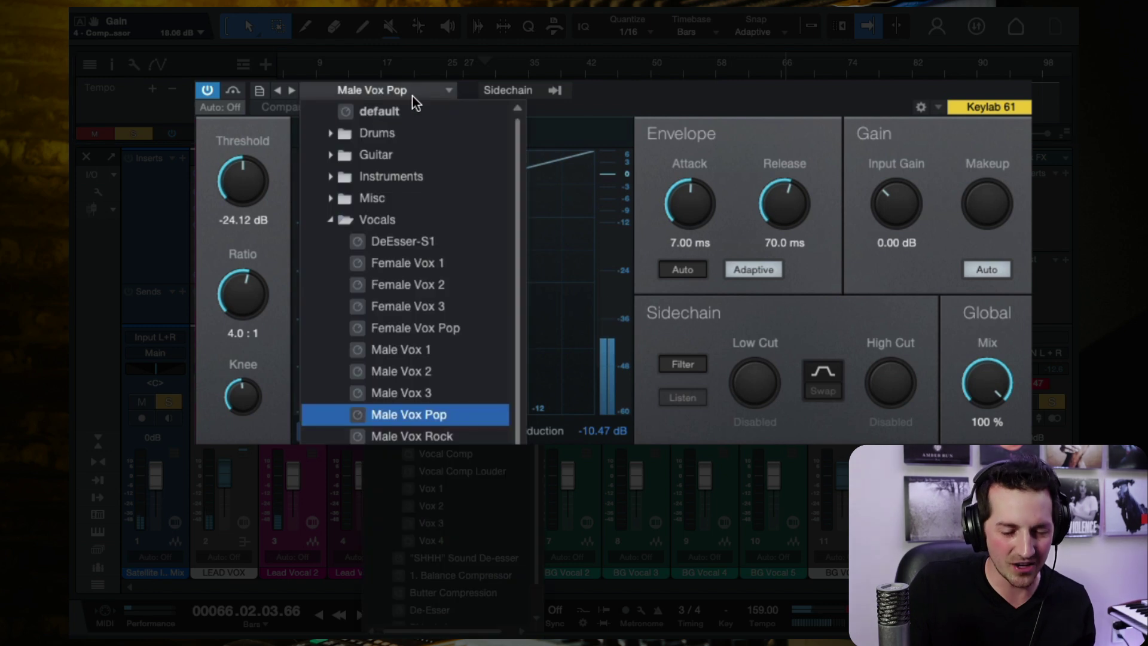
scroll(428, 360, "down", 2)
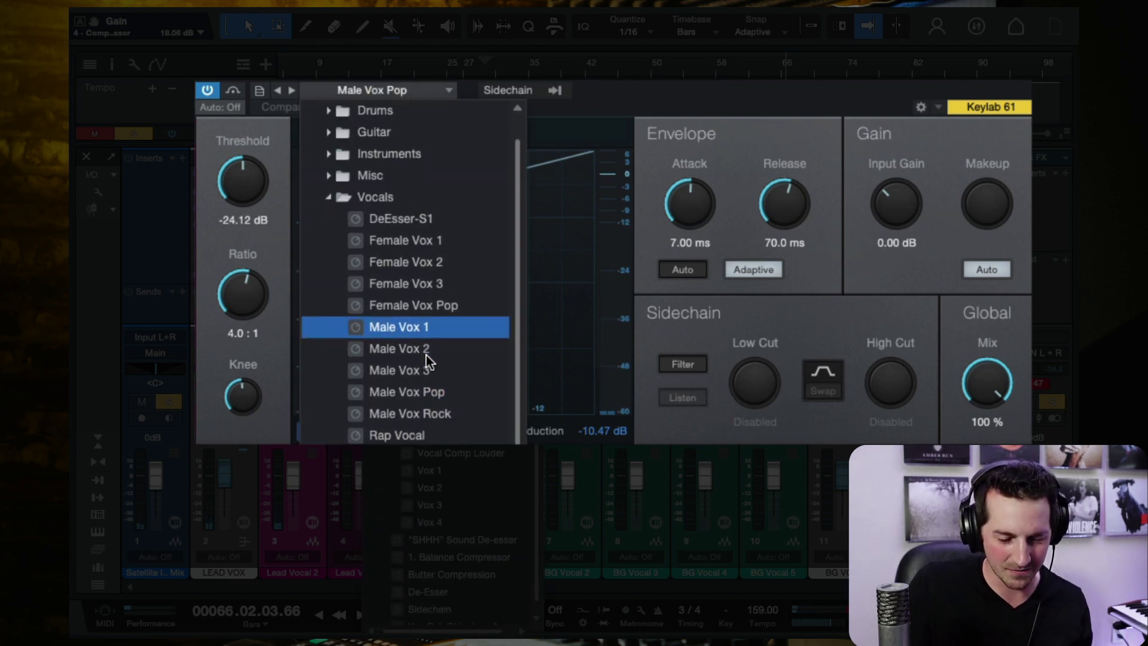
left_click(442, 466)
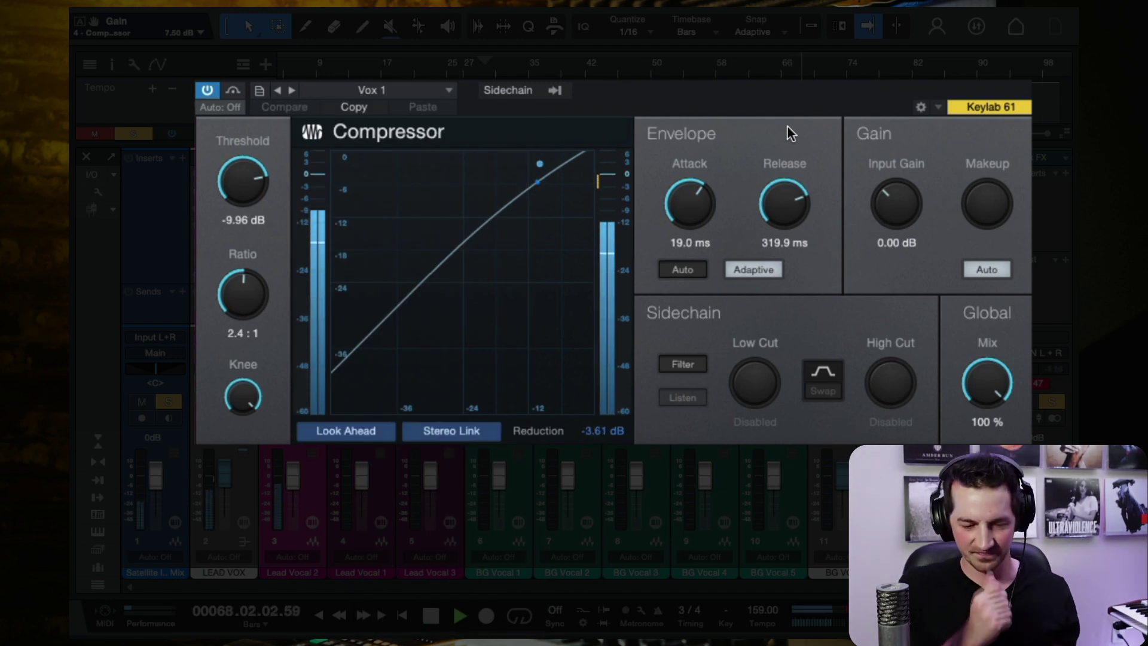
left_click(425, 89)
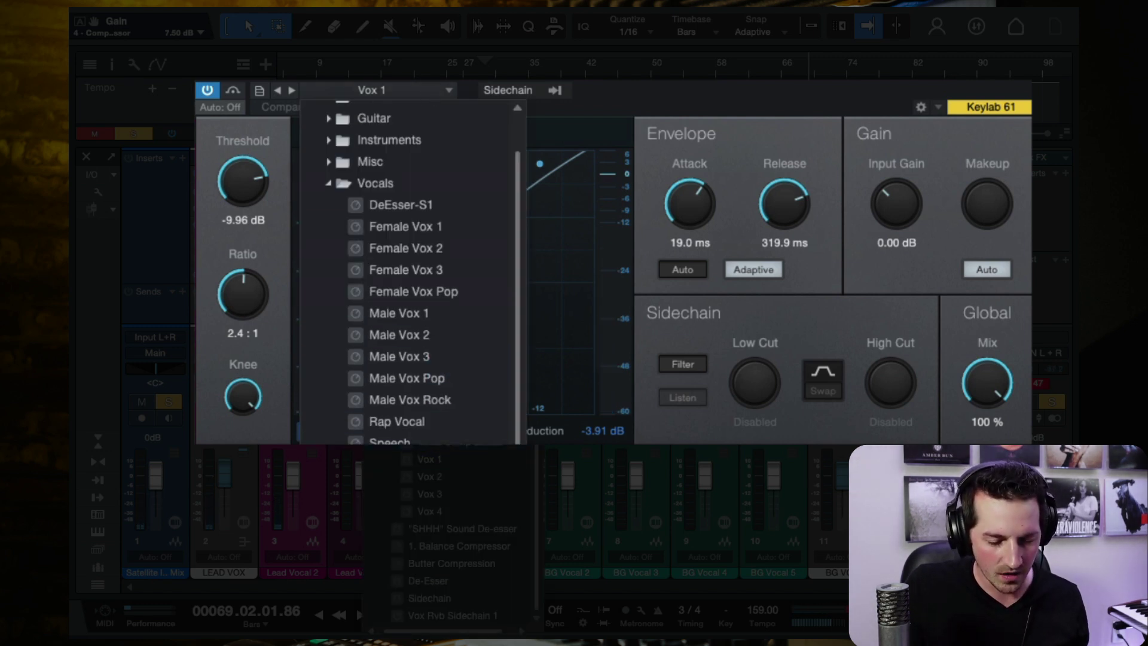
left_click(399, 426)
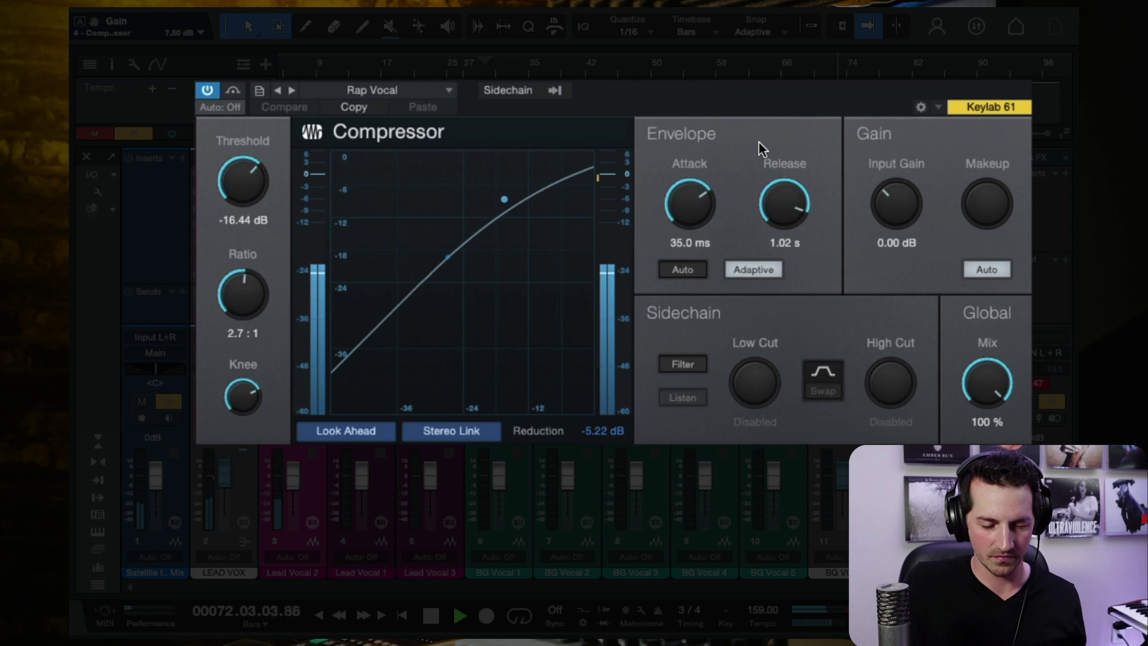
key("space")
Load the Male Vox Pop preset in the Compressor again and close the preset list
left_click(415, 87)
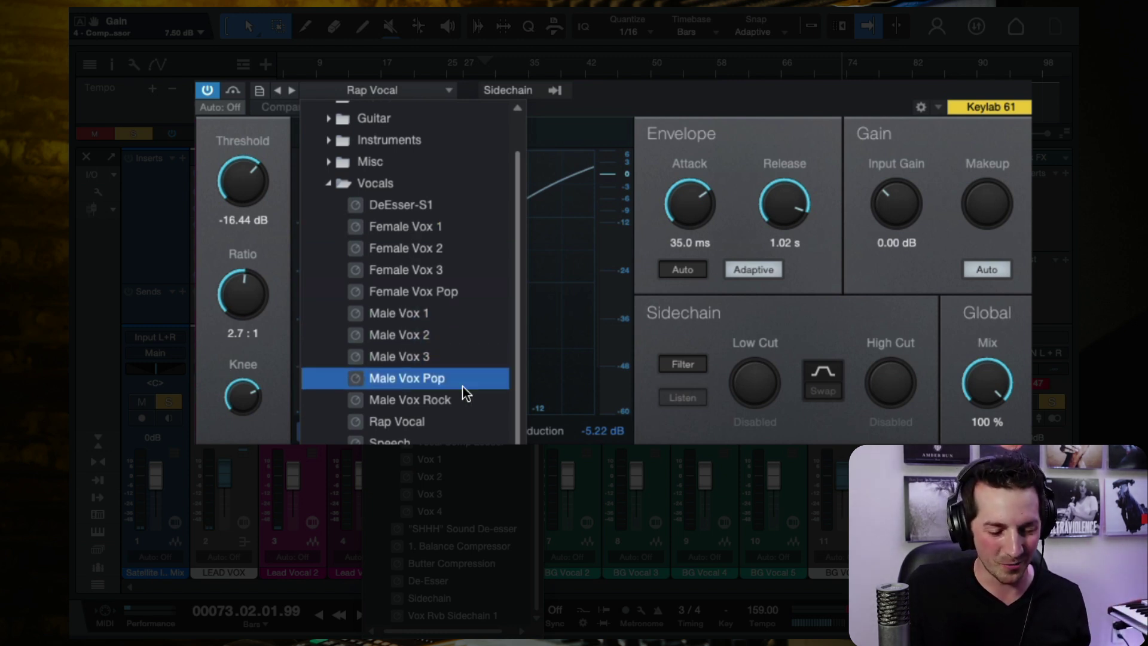
left_click(397, 378)
left_click(808, 114)
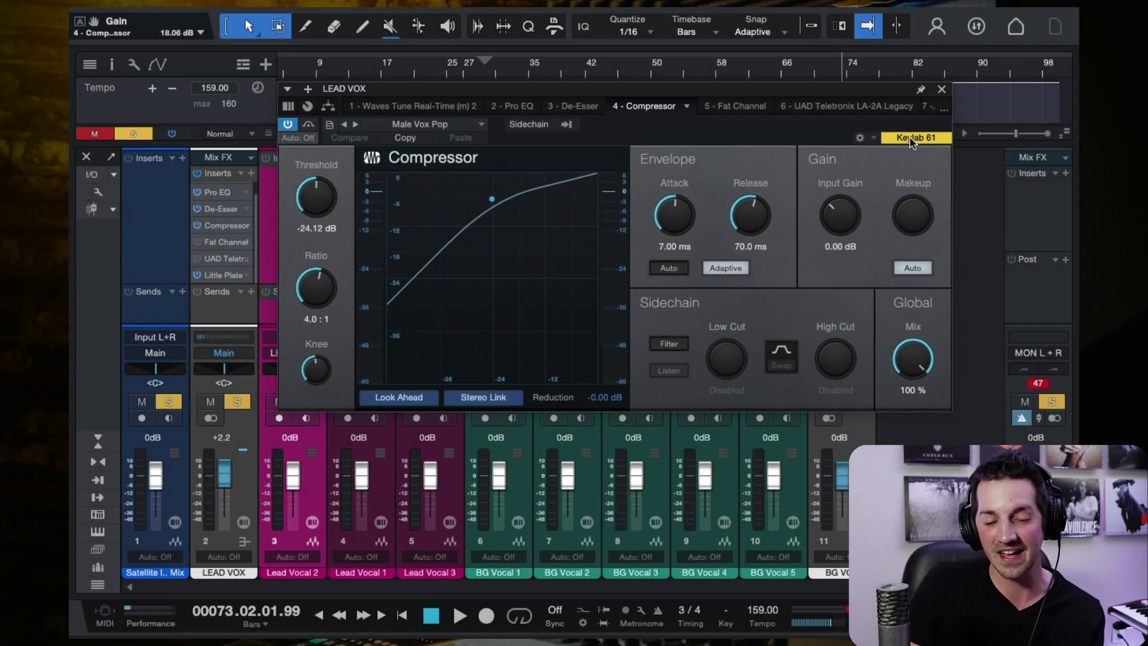
Lower the Lead Vocal 2 channel volume to -13.0 dB and reopen the Compressor on the LEAD VOX bus
left_click(944, 90)
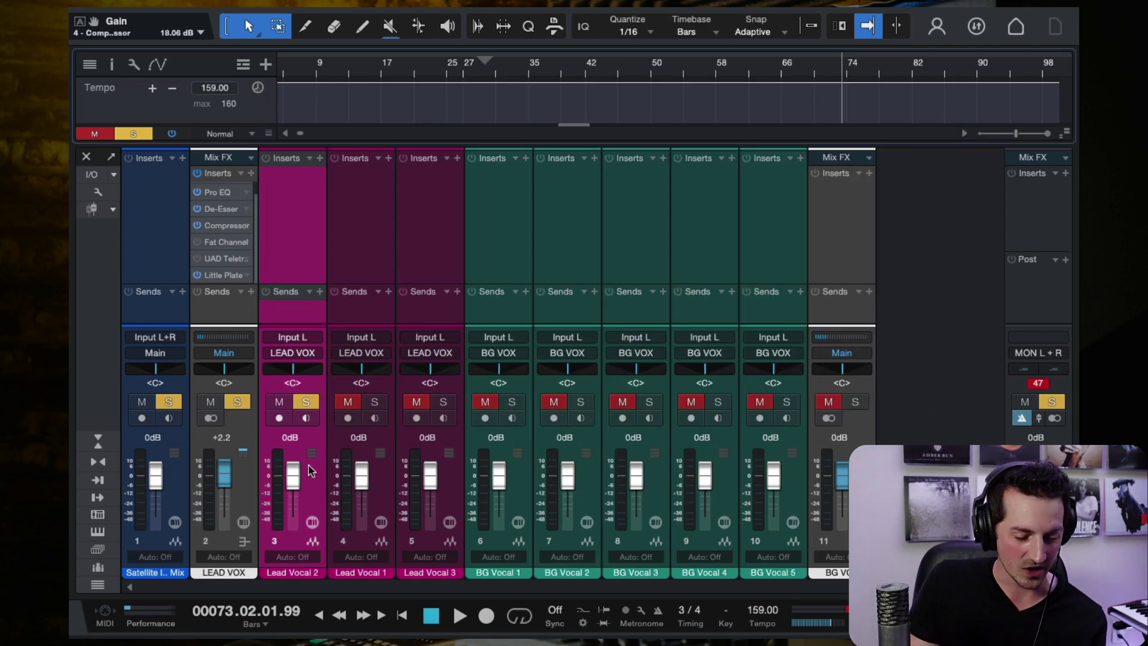
left_click_drag(292, 467, 292, 485)
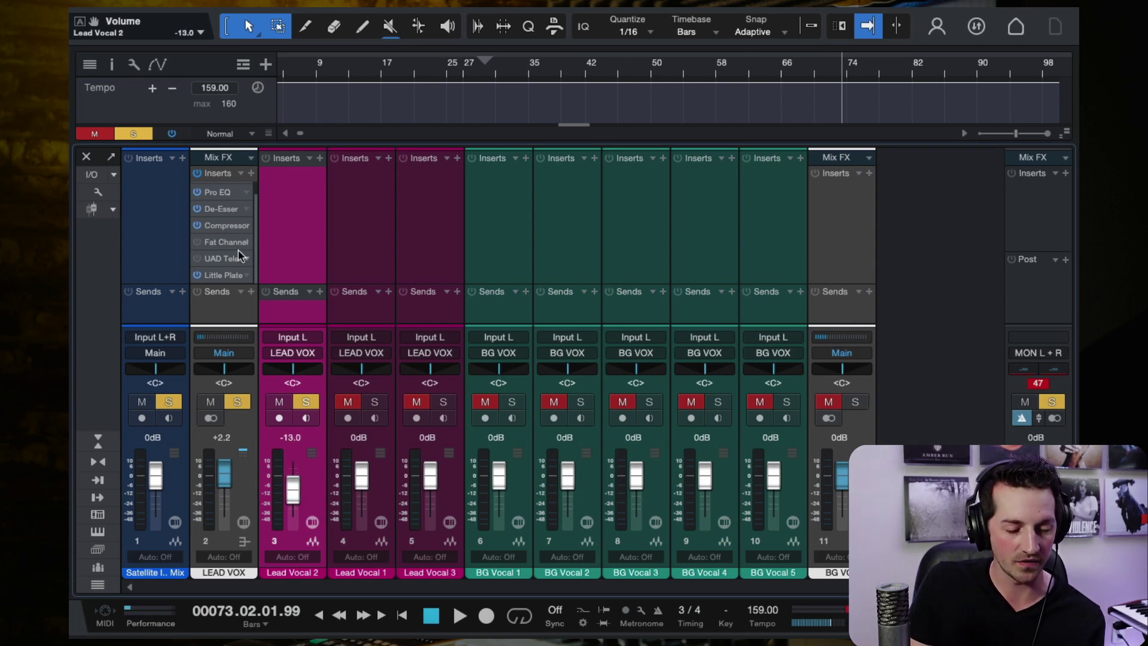
left_click(221, 227)
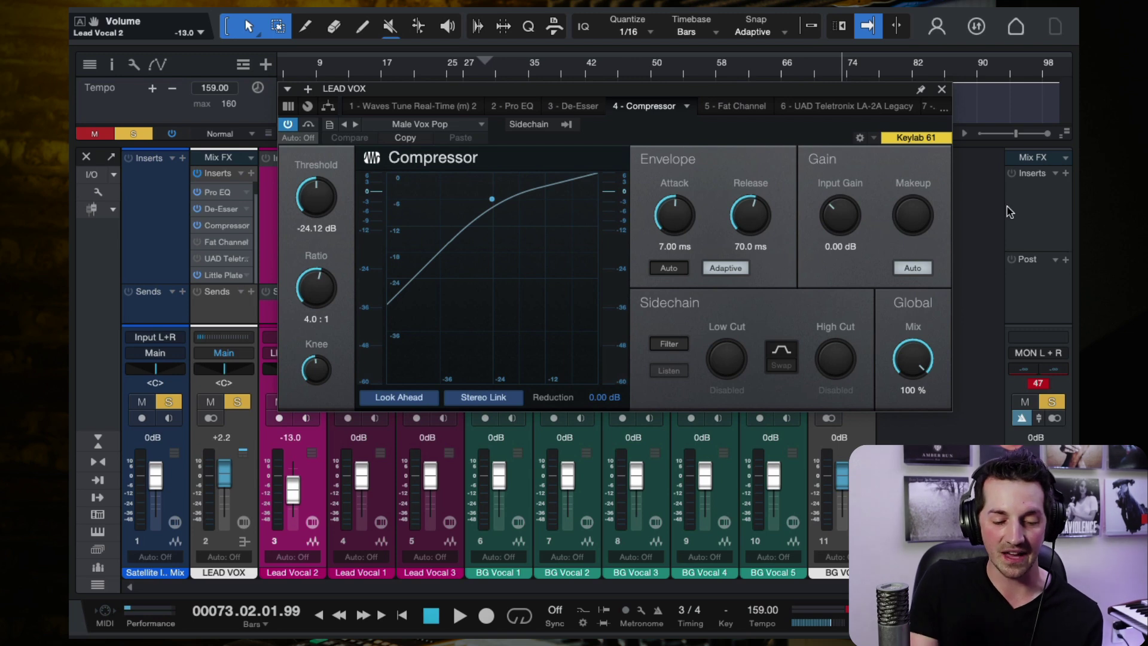
Play the quieter vocal through the Male Vox Pop preset and check the compressor's gain reduction
left_click(471, 128)
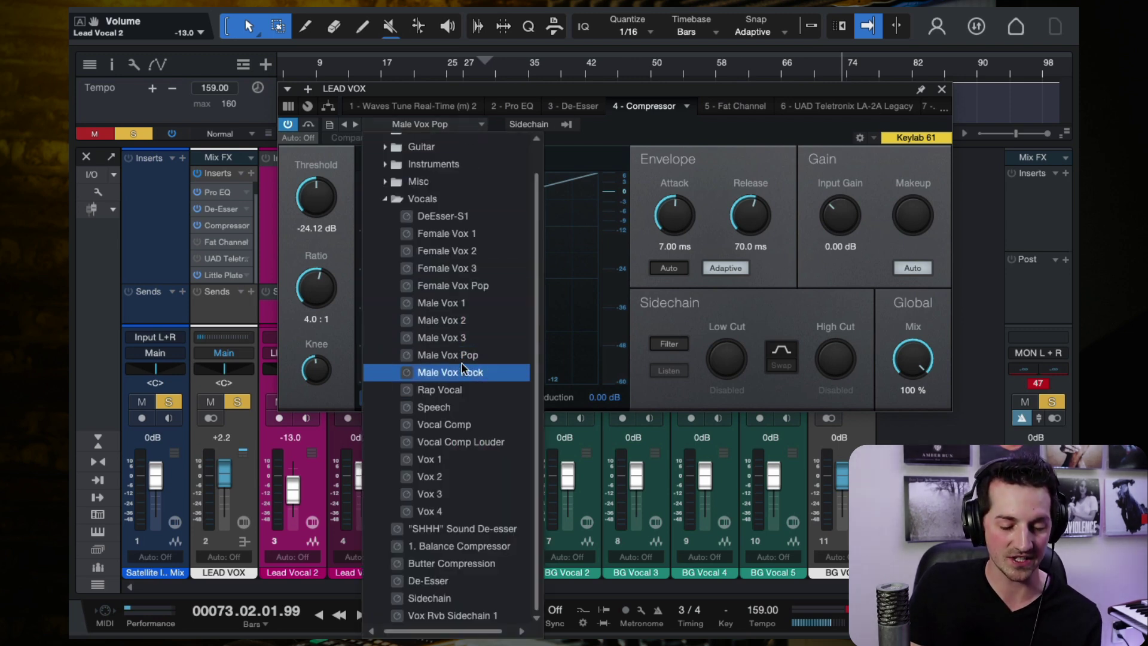
left_click(683, 135)
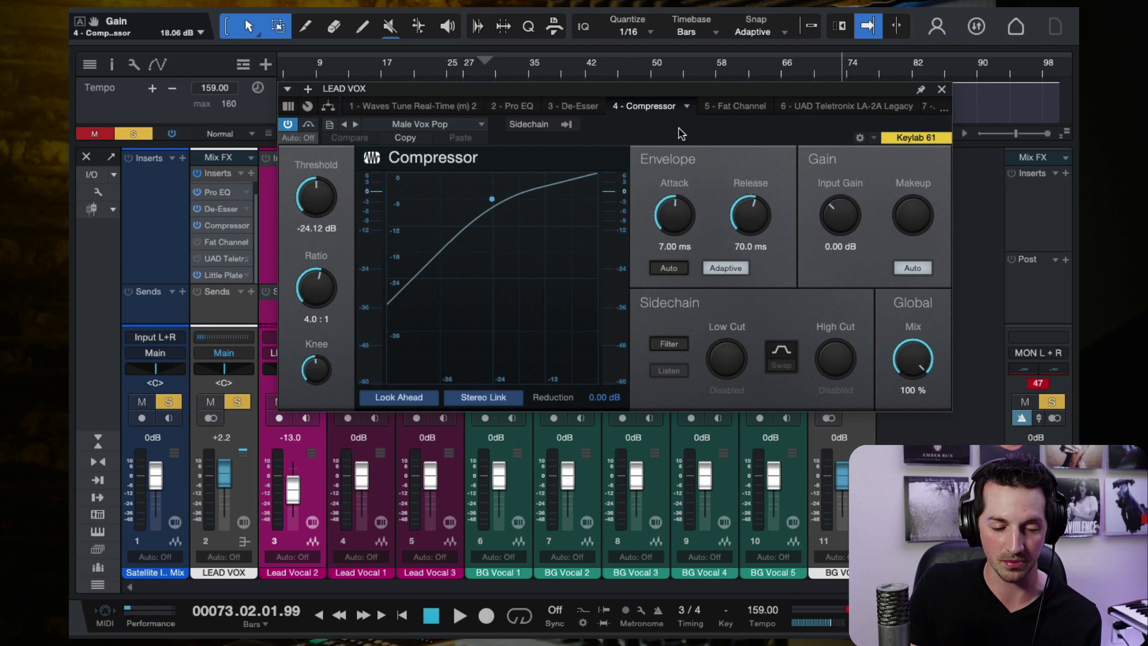
left_click(688, 69)
key("space")
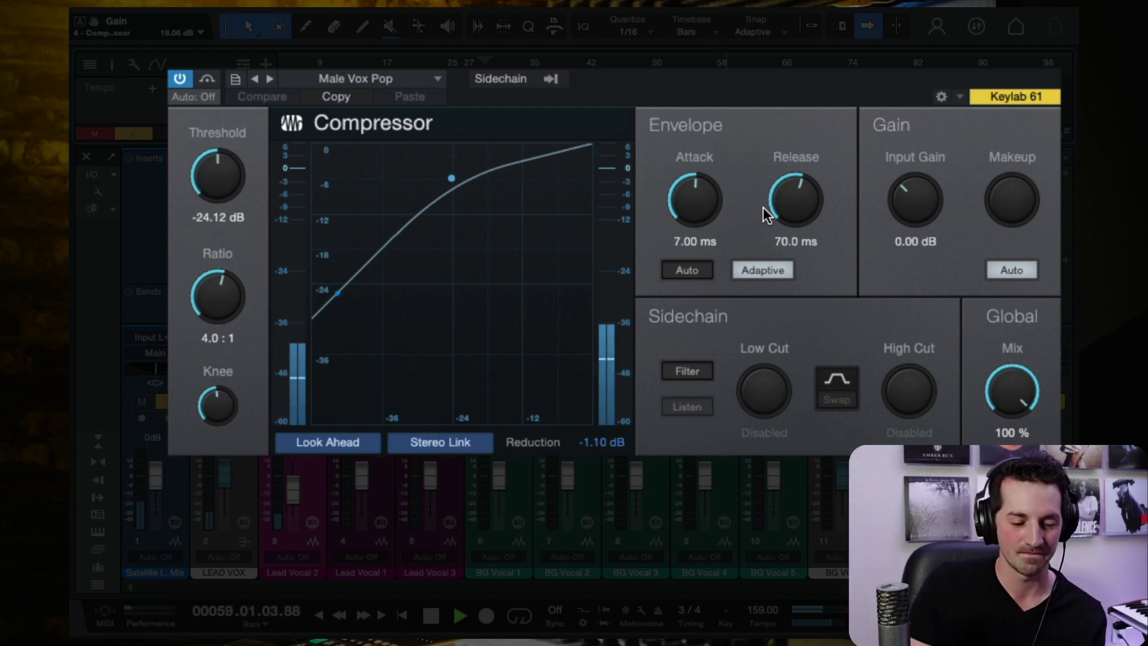
key("space")
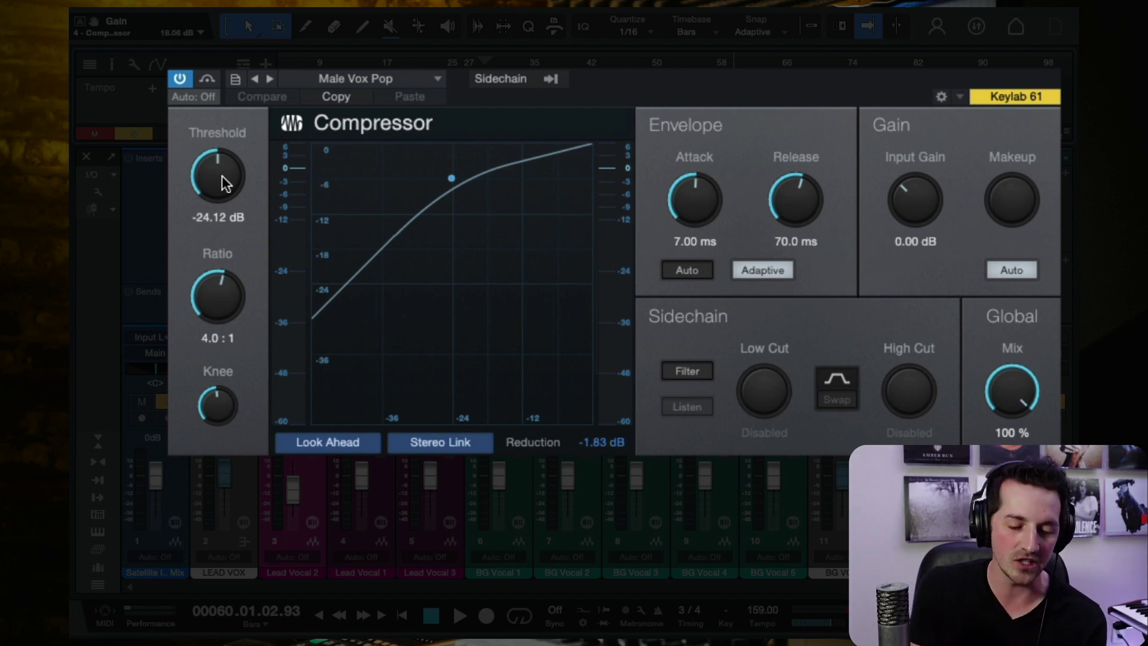
Lower the compressor threshold to -27.72 dB and readjust it to -25.56 dB while playing the vocal
left_click_drag(221, 175, 223, 193)
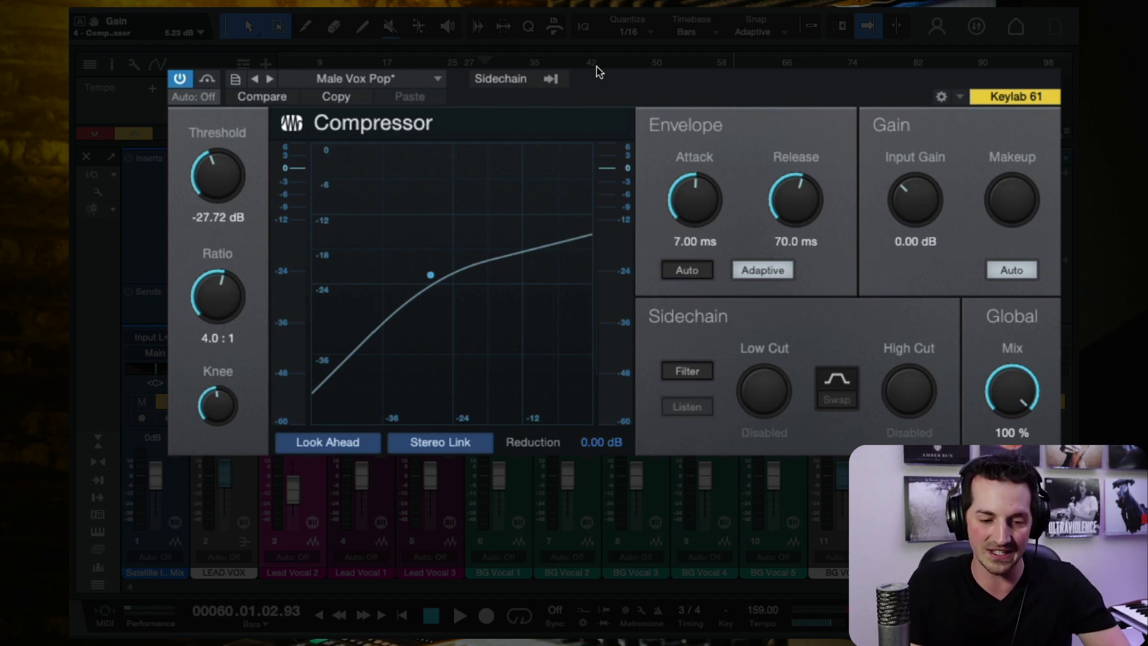
key("space")
left_click_drag(236, 183, 236, 172)
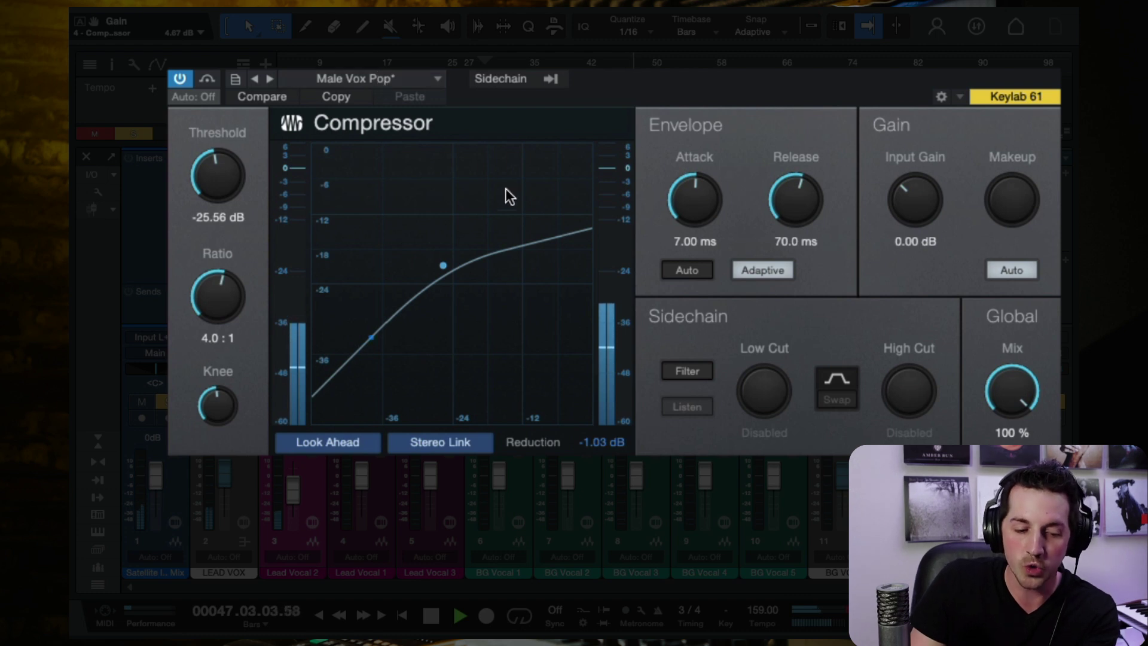
key("space")
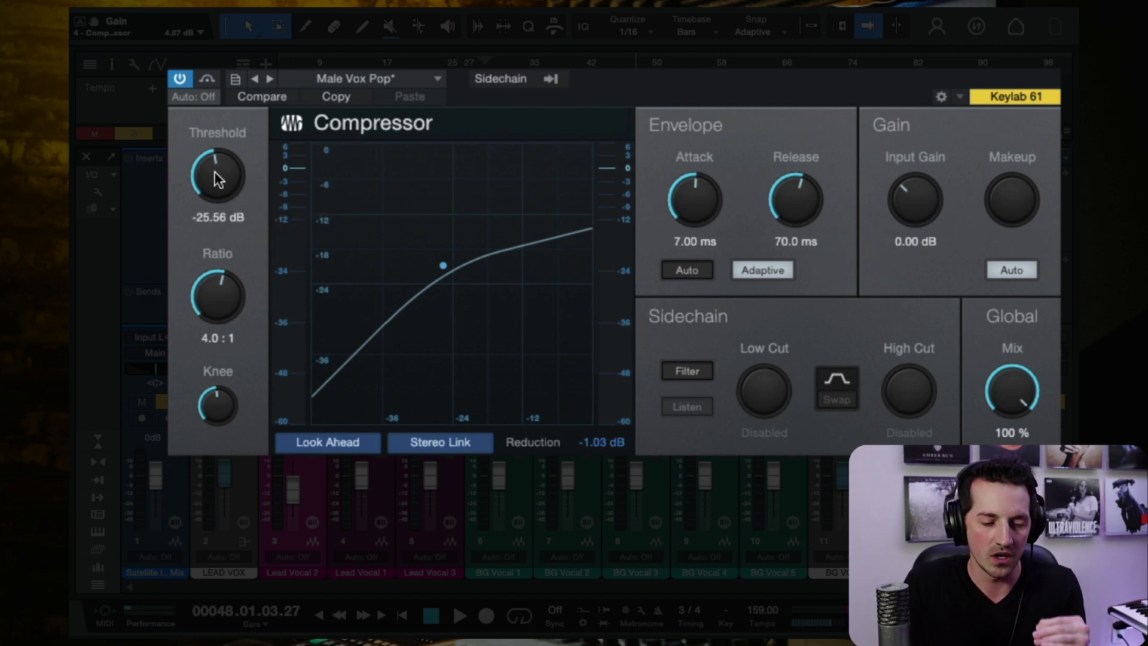
Try a lower threshold of -32.52 dB during playback, and raise it to -24.84 dB with playback stopped
left_click_drag(214, 171, 232, 203)
key("space")
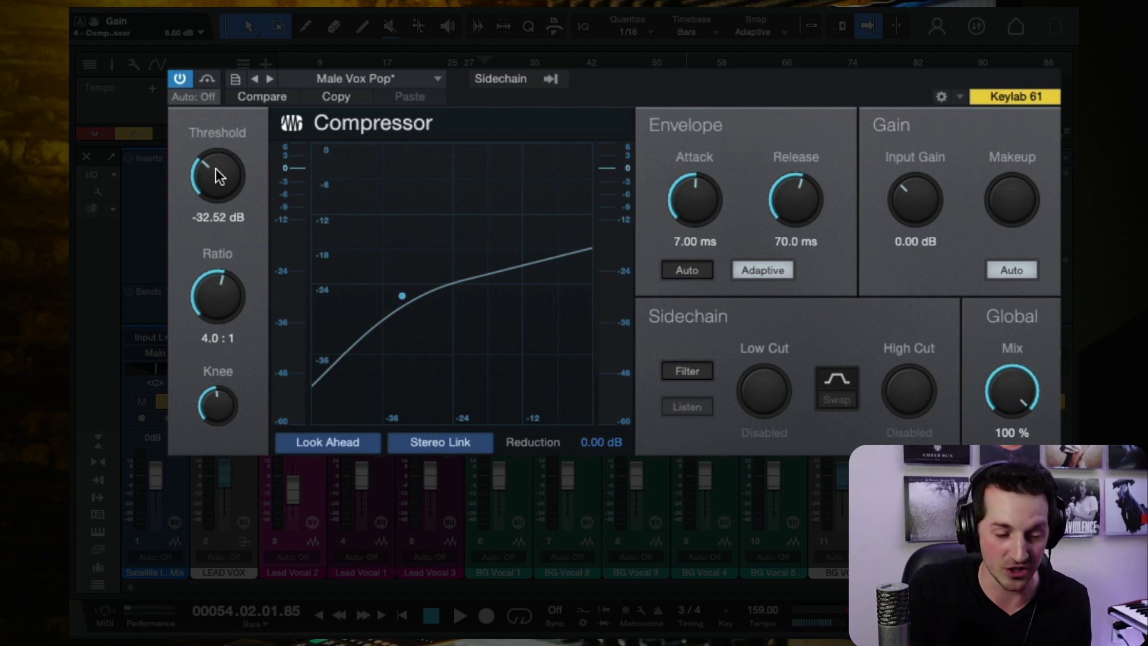
mouse_move(215, 171)
left_mouse_down()
mouse_move(210, 148)
mouse_move(214, 172)
left_mouse_up()
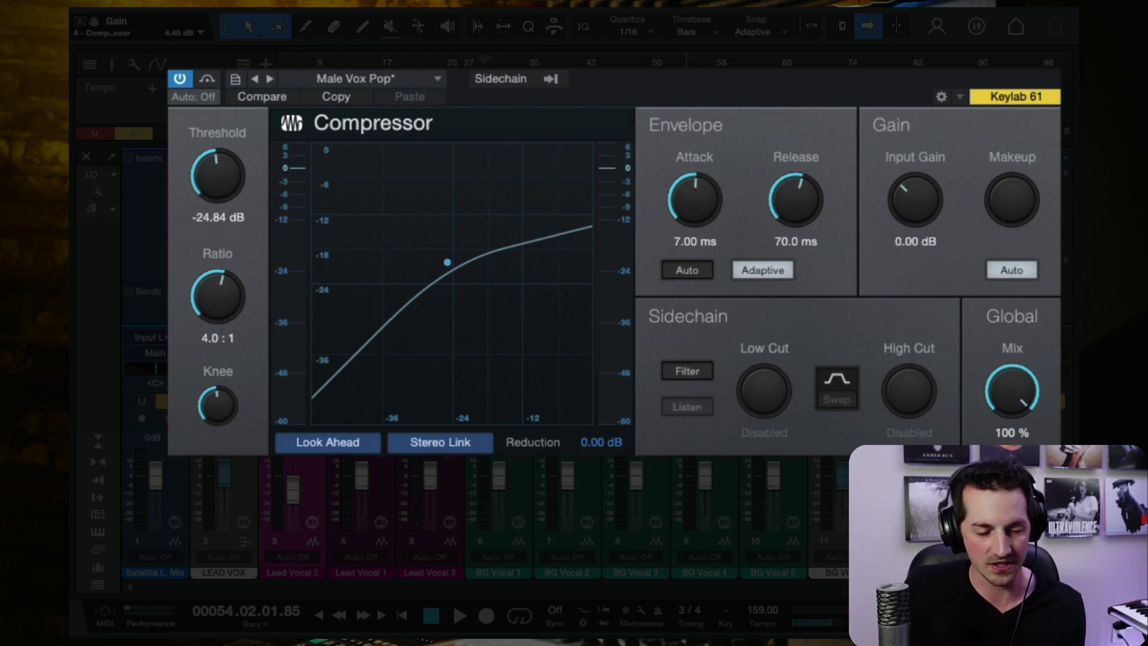
Compare the Male Vox Rock and Rap Vocal presets, leaving Rap Vocal loaded in the Compressor
left_click(331, 77)
left_click(406, 408)
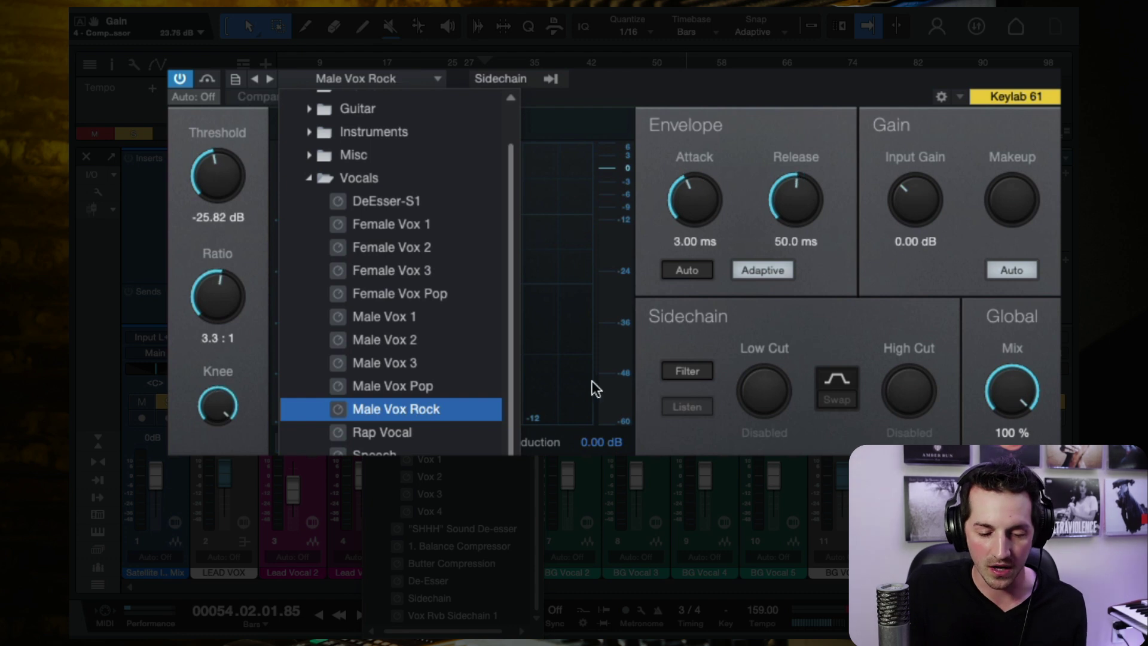
left_click(397, 432)
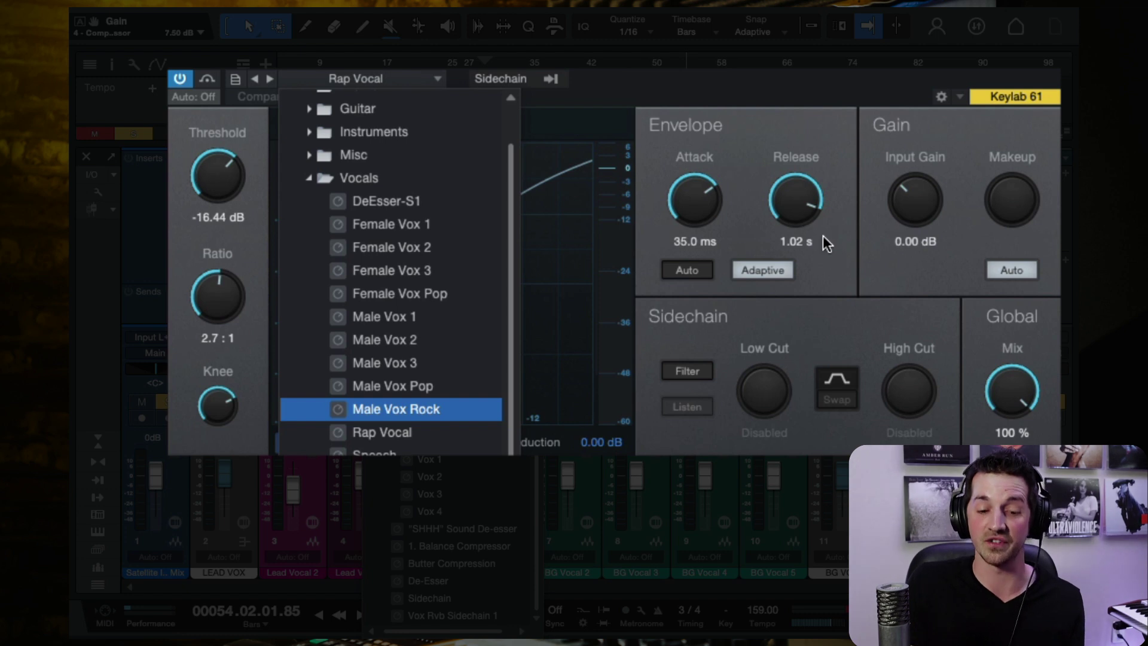
left_click(822, 236)
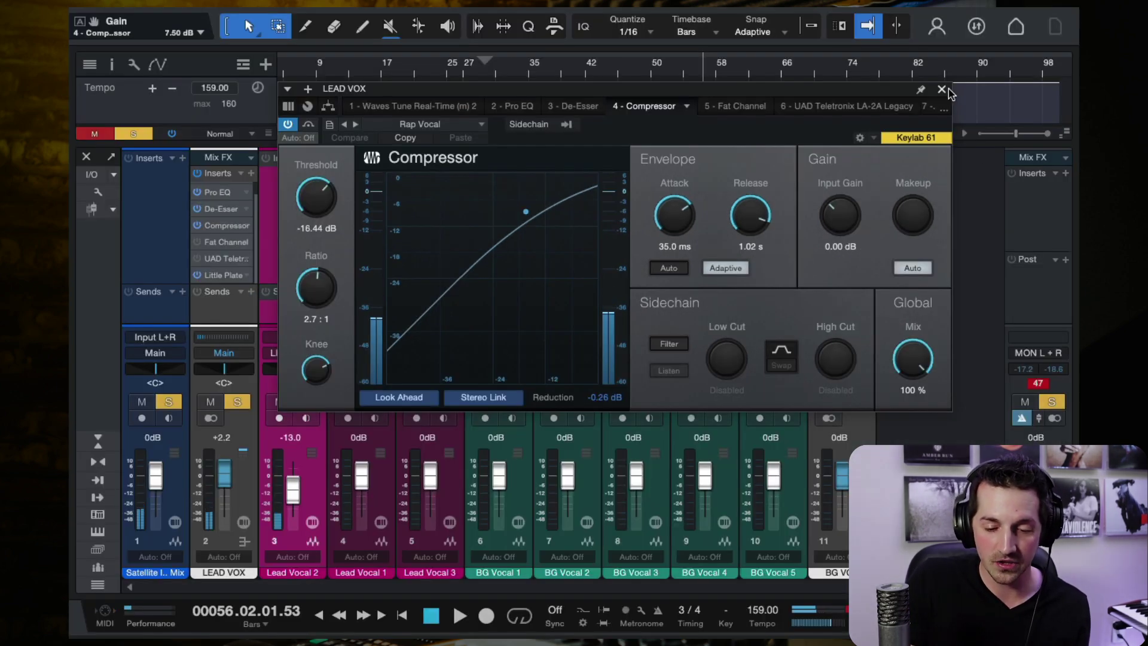
Set the Lead Vocal 2 channel volume to 0 dB and reopen the Compressor on the LEAD VOX bus
left_click(942, 90)
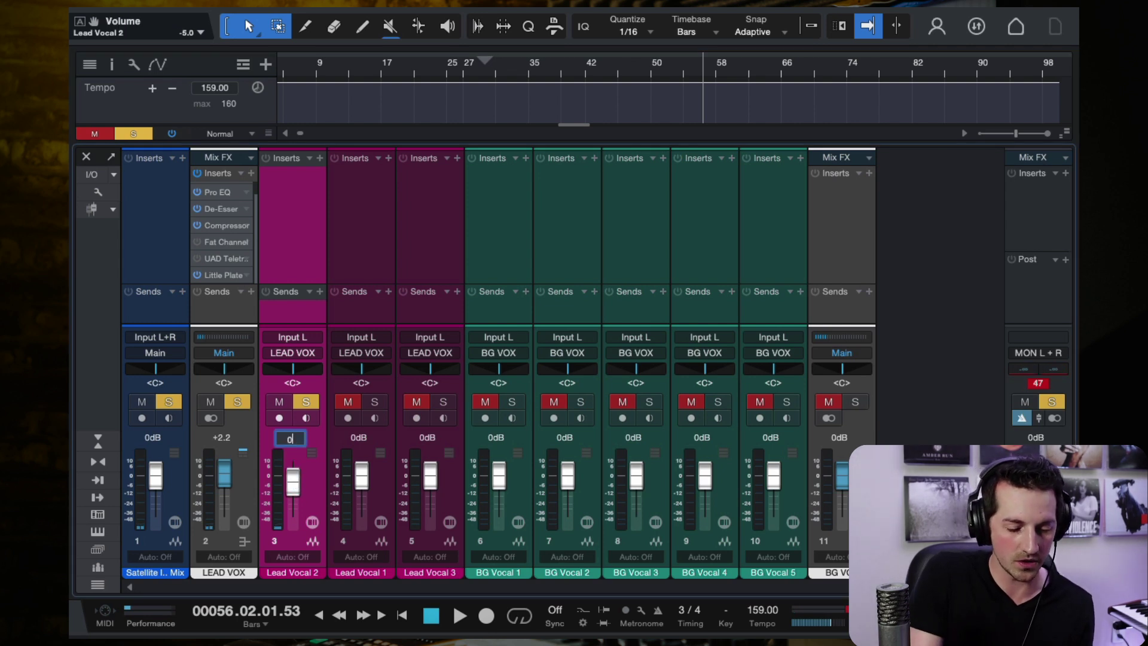
type("0")
key("Return")
left_click(223, 225)
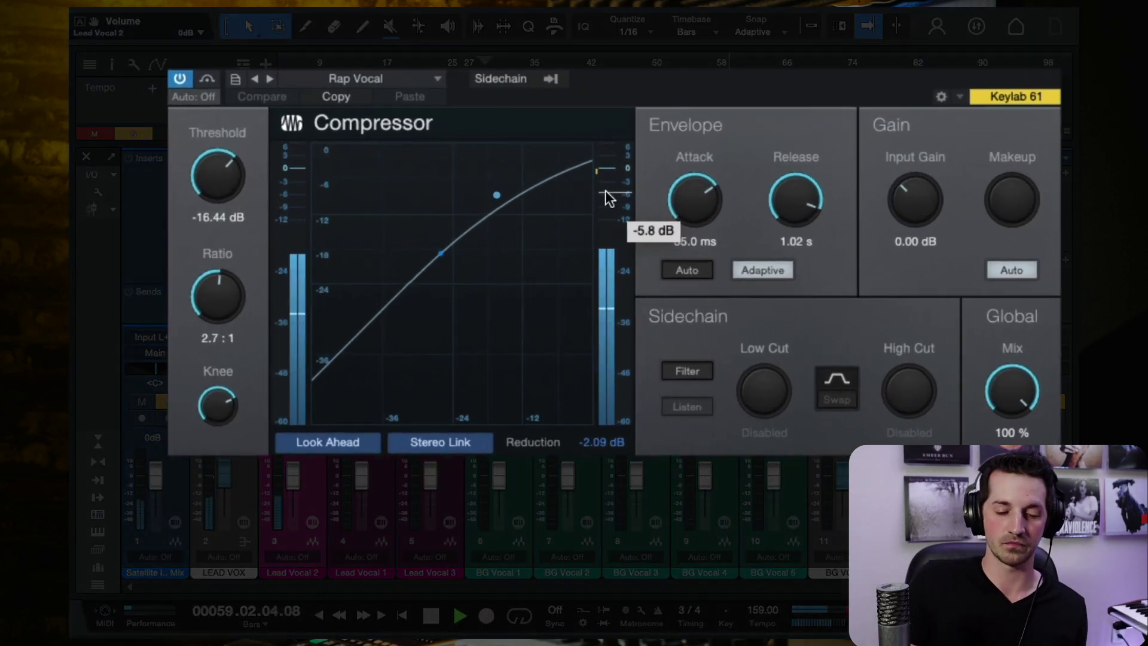
Lower the compressor threshold to -28.68 dB during playback, and readjust it to -25.80 dB after stopping
left_click_drag(219, 183, 219, 236)
key("space")
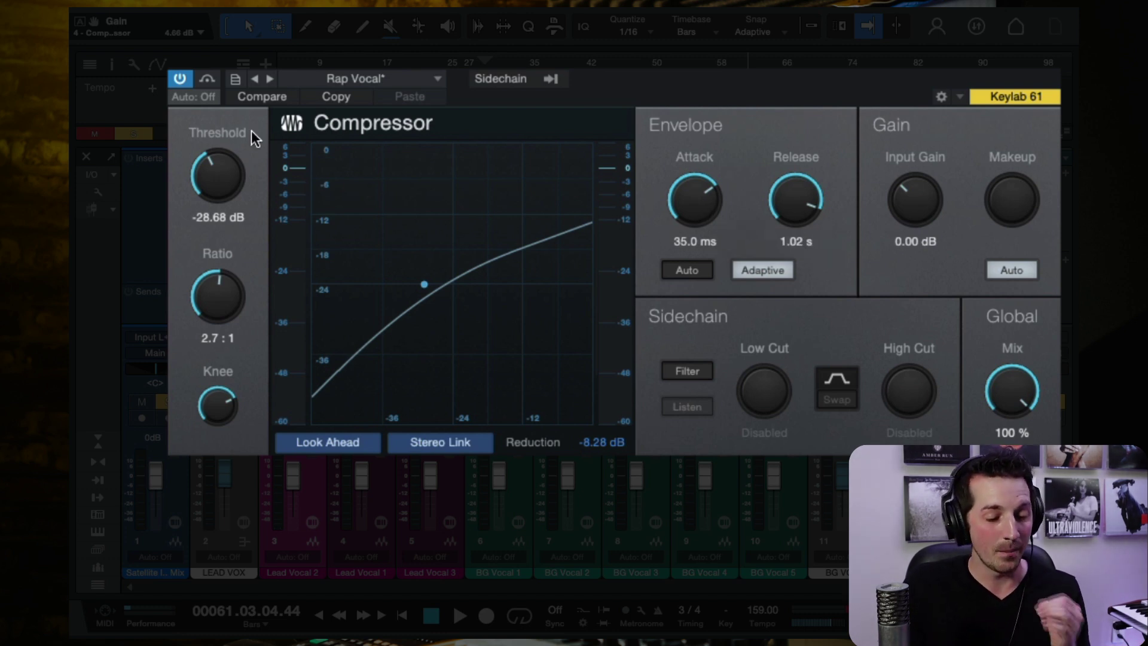
mouse_move(223, 186)
left_mouse_down()
mouse_move(224, 143)
mouse_move(218, 187)
mouse_move(220, 149)
mouse_move(218, 166)
left_mouse_up()
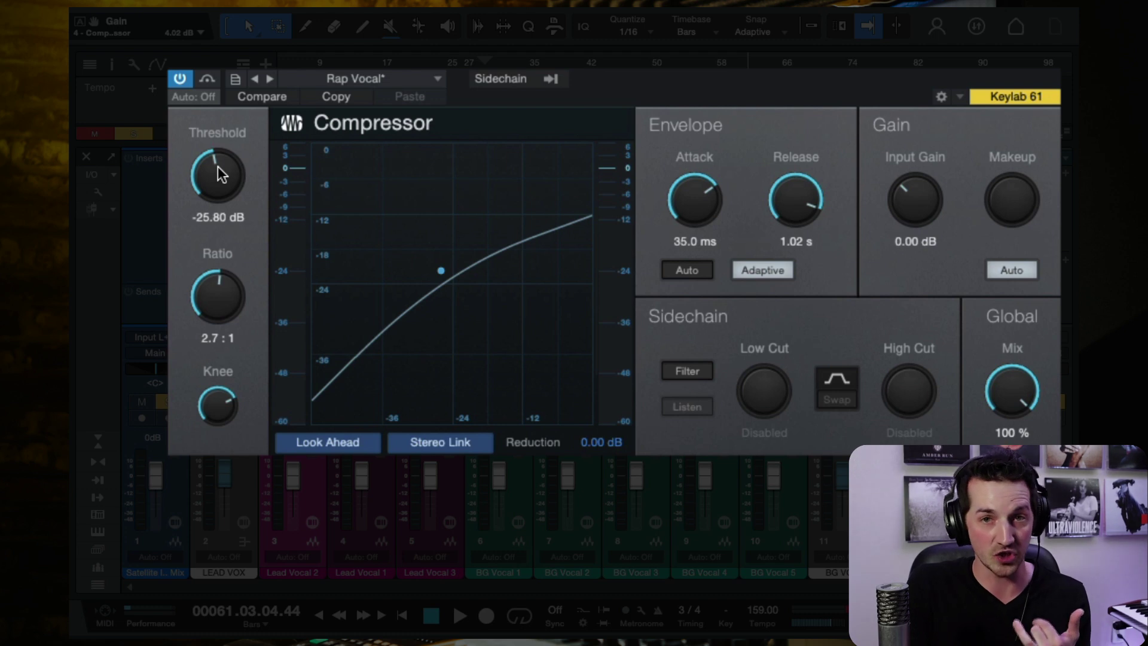